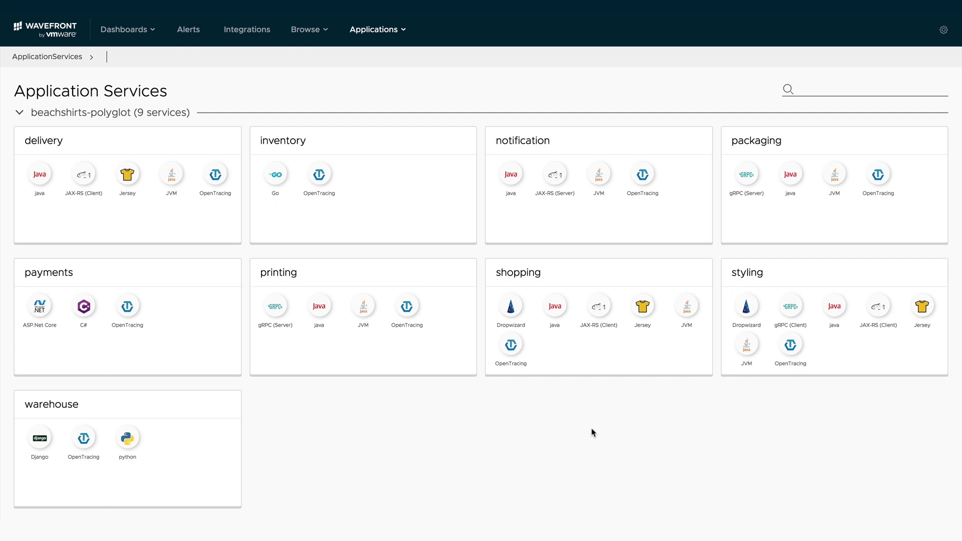
- On the Traces page, filter the operation to beachshirts-polyglot > shopping > orderShirts
left_click(402, 31)
left_click(384, 76)
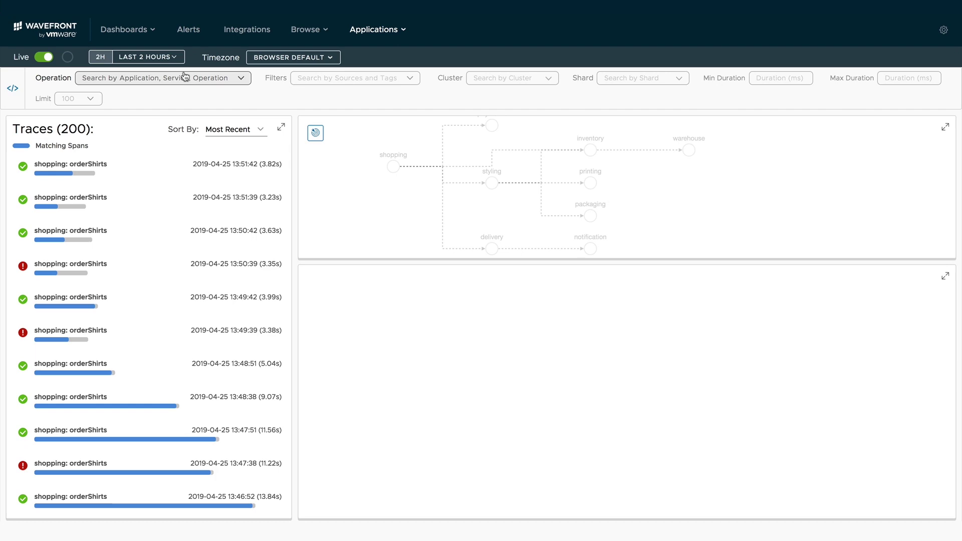
left_click(185, 76)
left_click(125, 100)
left_click(202, 202)
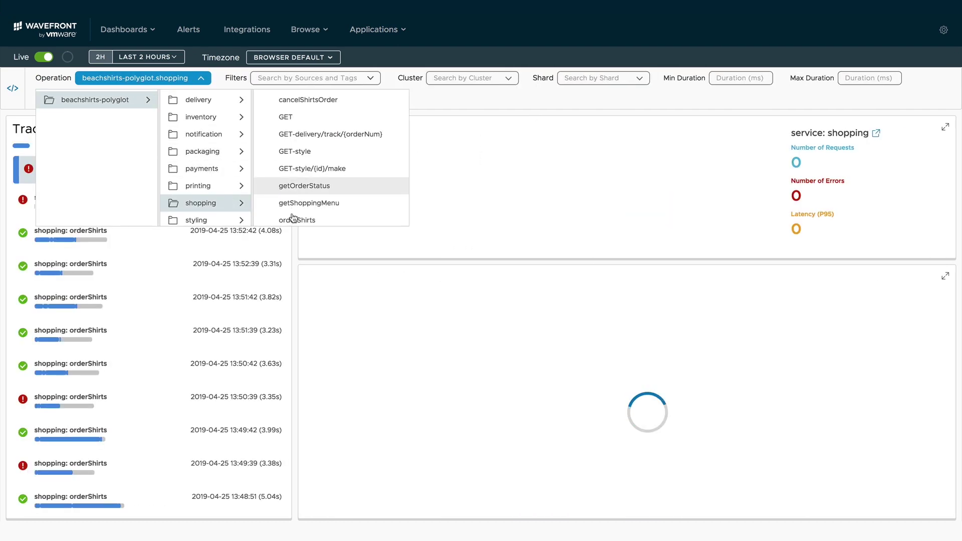
left_click(285, 185)
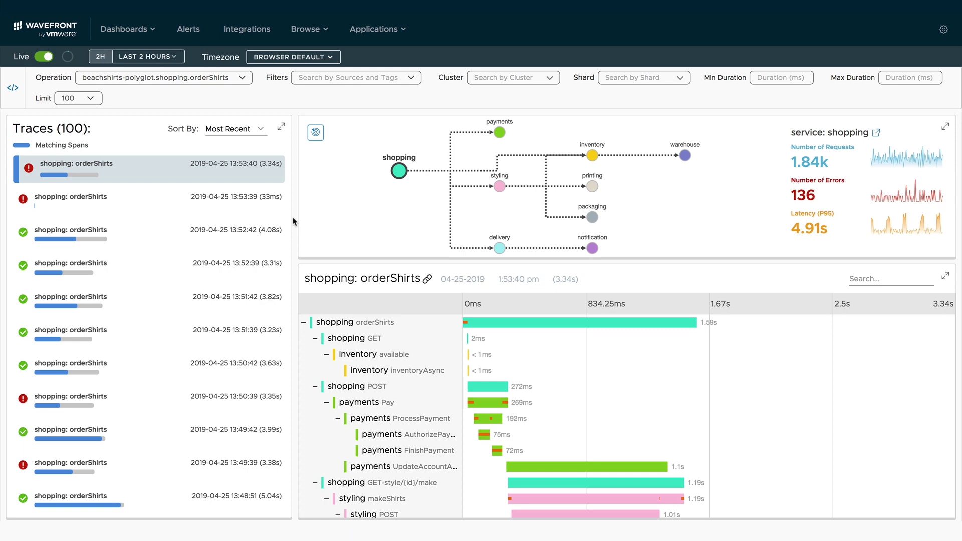
- Scroll the trace list and open the failed 13:39:42 orderShirts trace (3.32s)
scroll(236, 238, "down", 2)
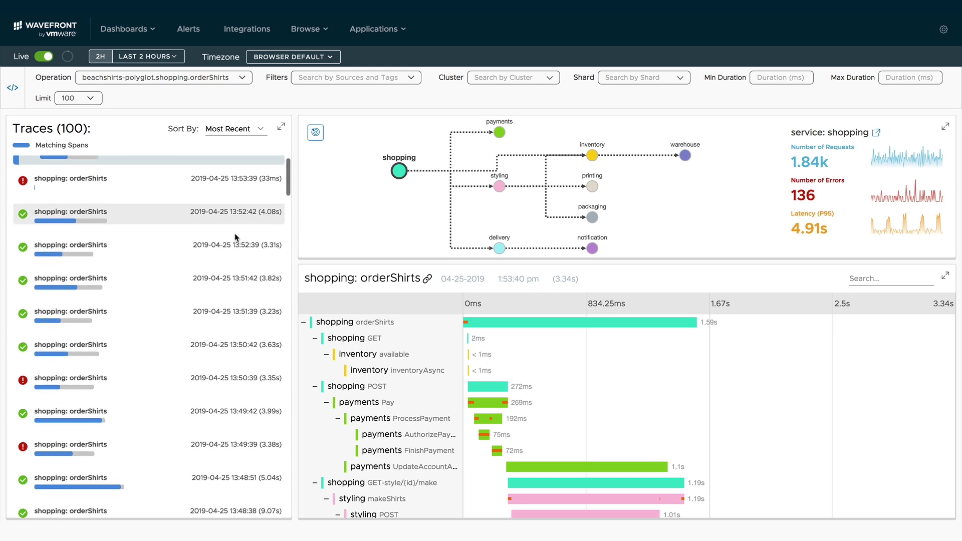
scroll(237, 238, "down", 5)
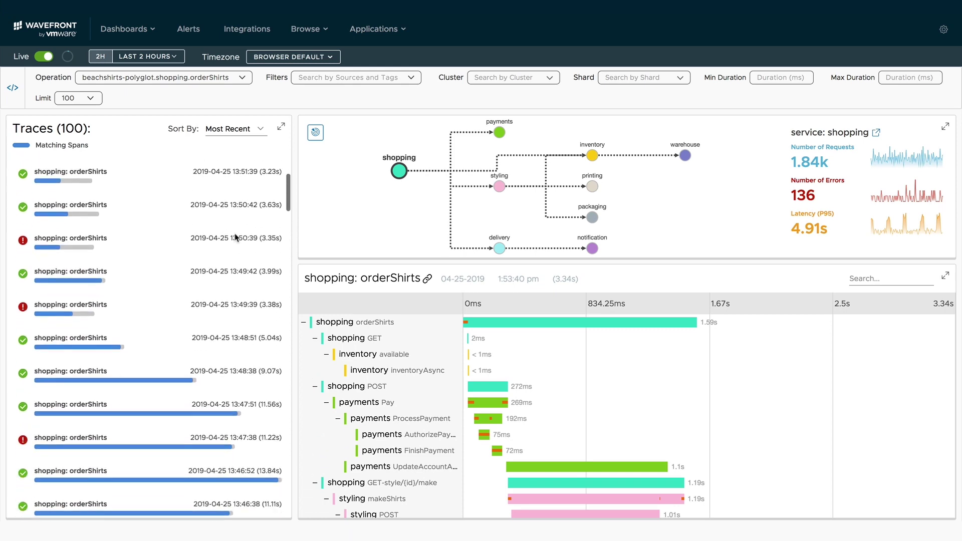
scroll(235, 237, "down", 15)
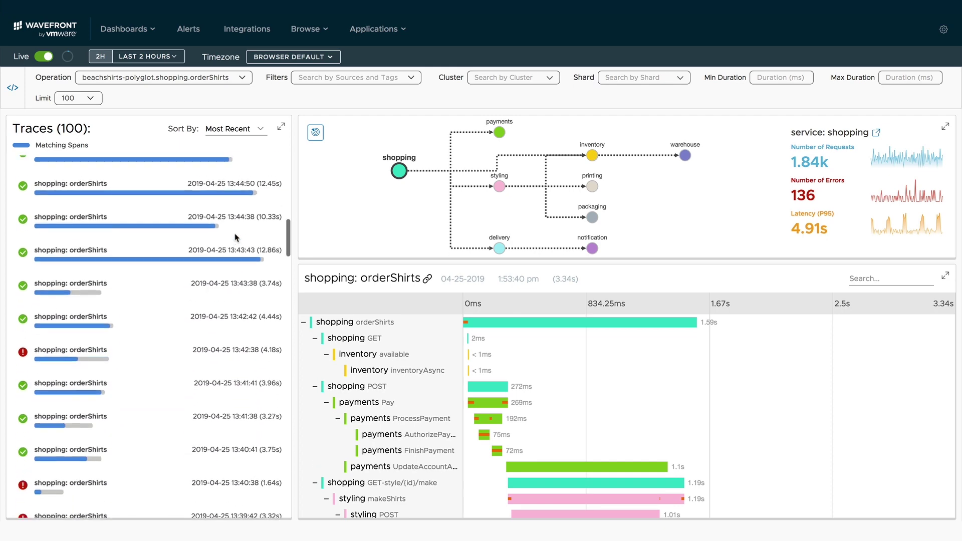
scroll(236, 237, "down", 4)
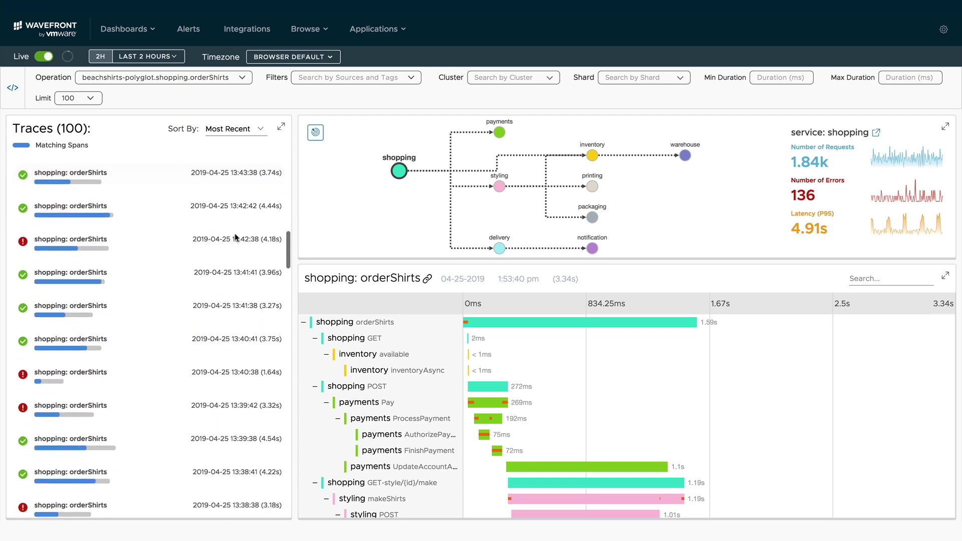
scroll(235, 235, "down", 1)
left_click(128, 370)
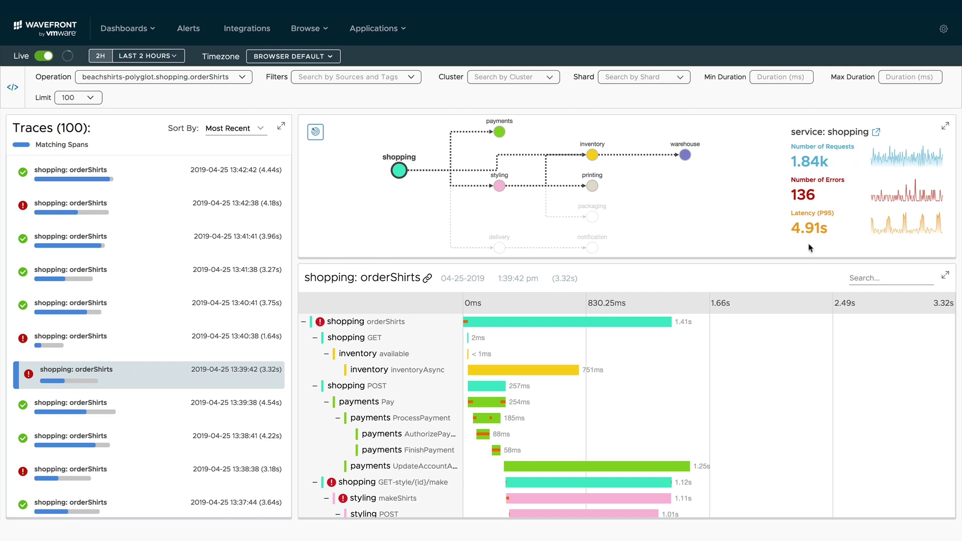
- Expand the service map full-page, checking styling, then shopping: 1.79k requests, 134 errors, 4.82s P95
left_click(944, 128)
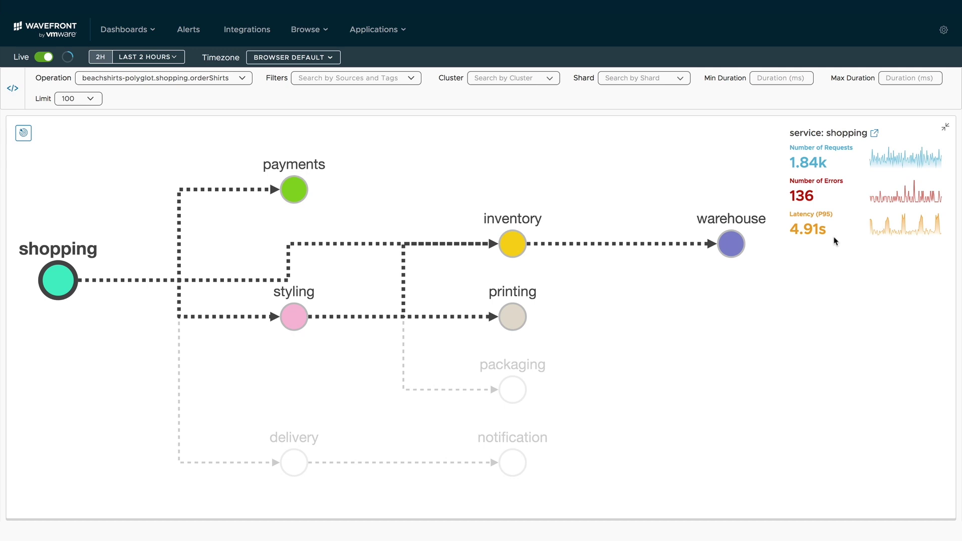
left_click(294, 321)
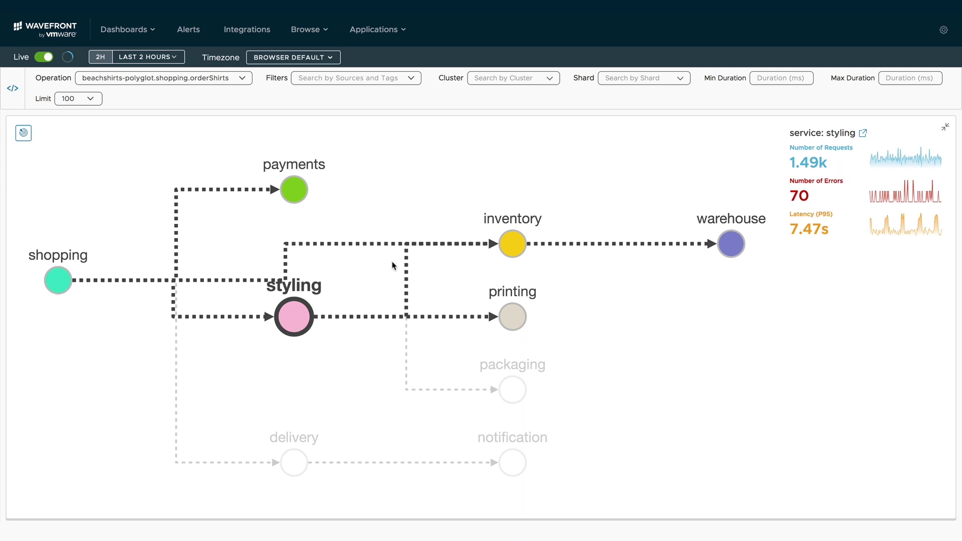
left_click(58, 288)
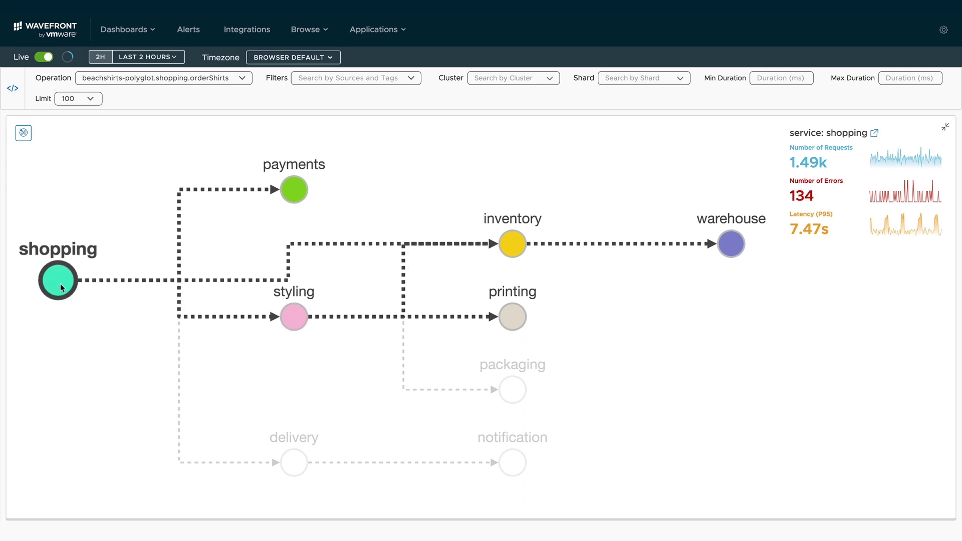
- Restore the split view and sort traces Longest First, led by the 13.84s 13:46:52 trace
left_click(944, 128)
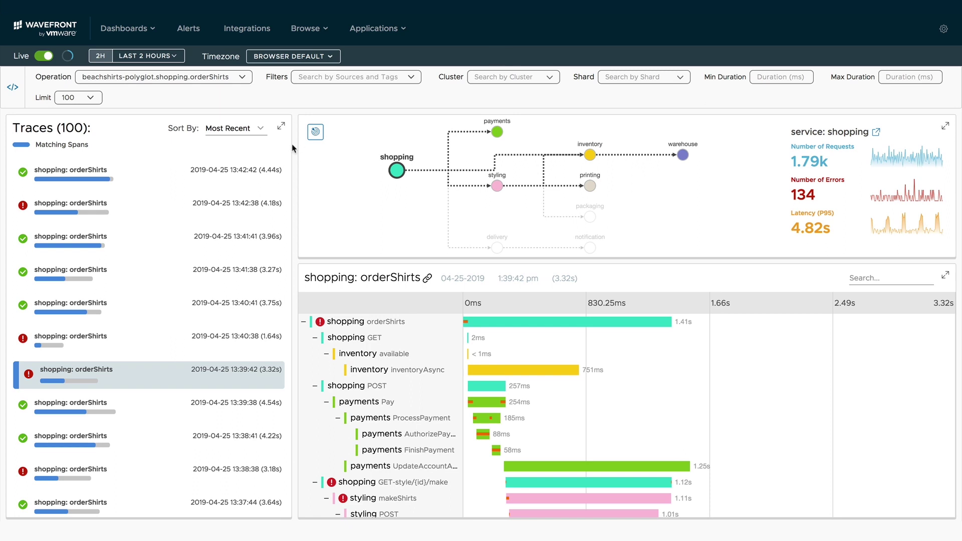
left_click(261, 131)
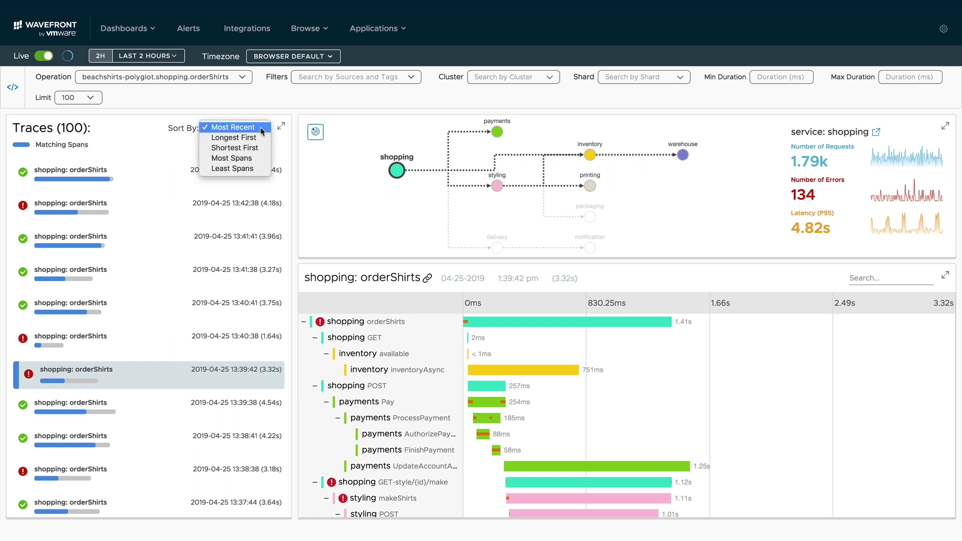
left_click(258, 139)
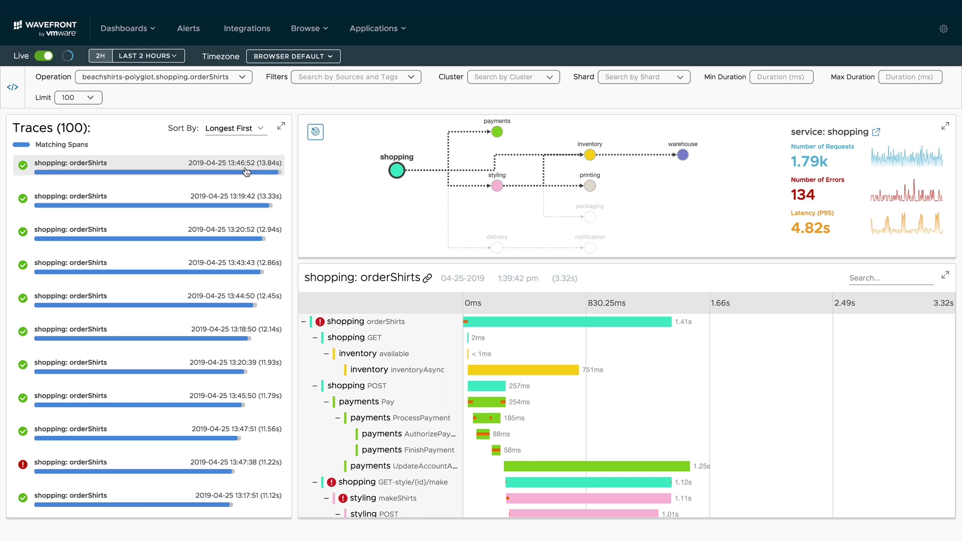
left_click(246, 172)
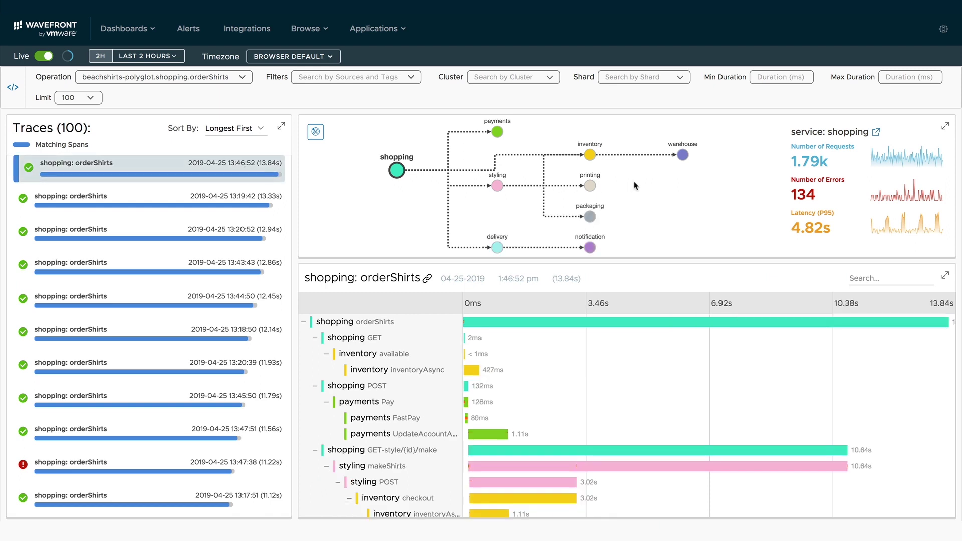
left_click(946, 128)
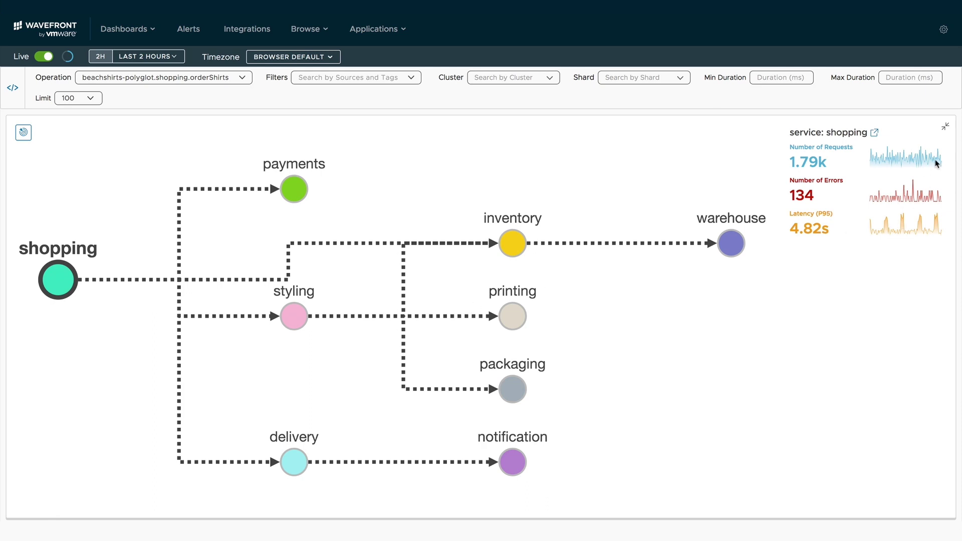
- Enlarge the 13.84s trace's span waterfall: styling makeShirts 10.64s, Packaging.giftWrap 7.47s
left_click(945, 129)
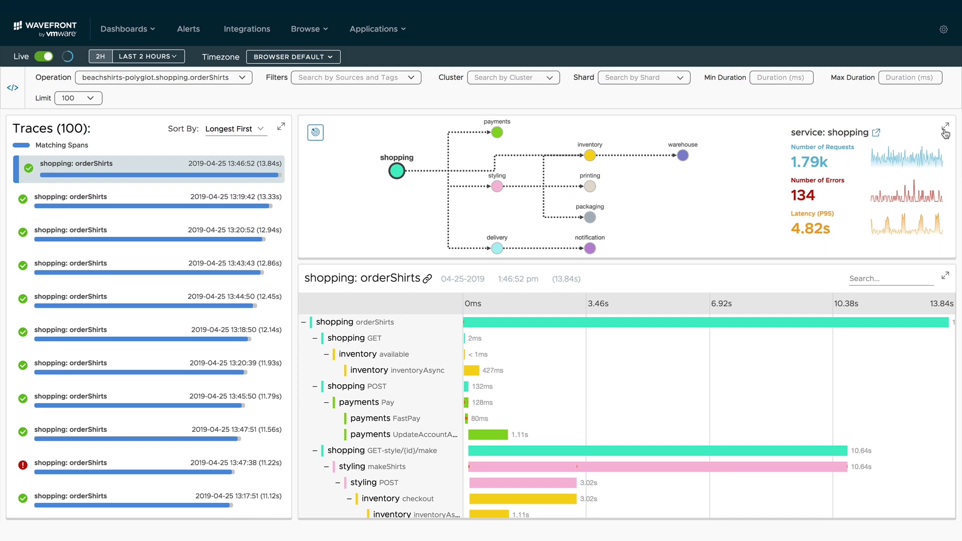
left_click(944, 279)
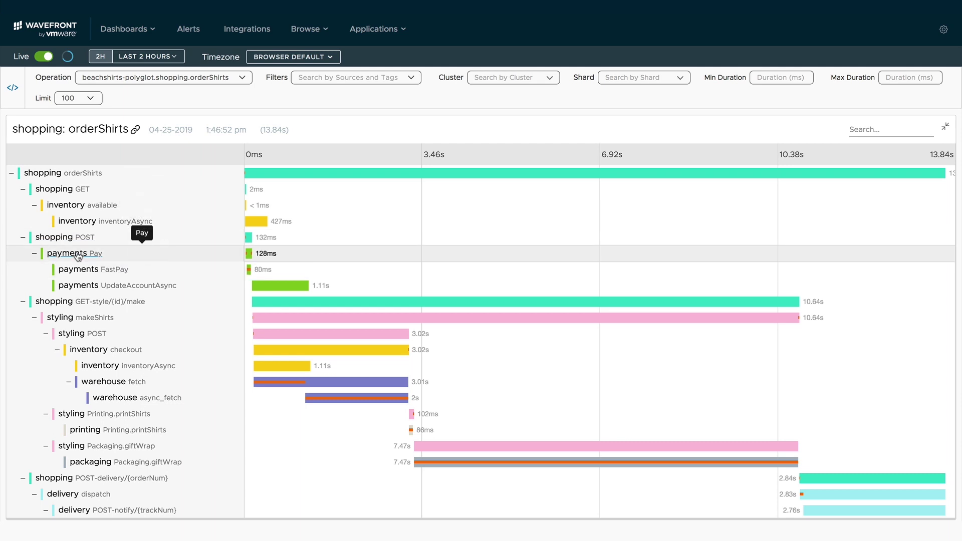
scroll(94, 398, "down", 1)
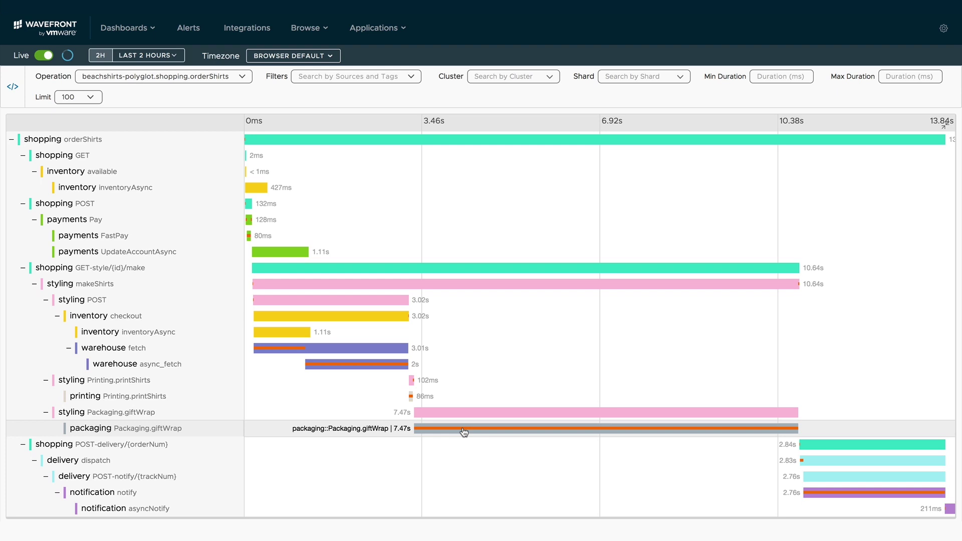
- Open Packaging.giftWrap span details with Tags and Application Tags tables expanded
left_click(464, 429)
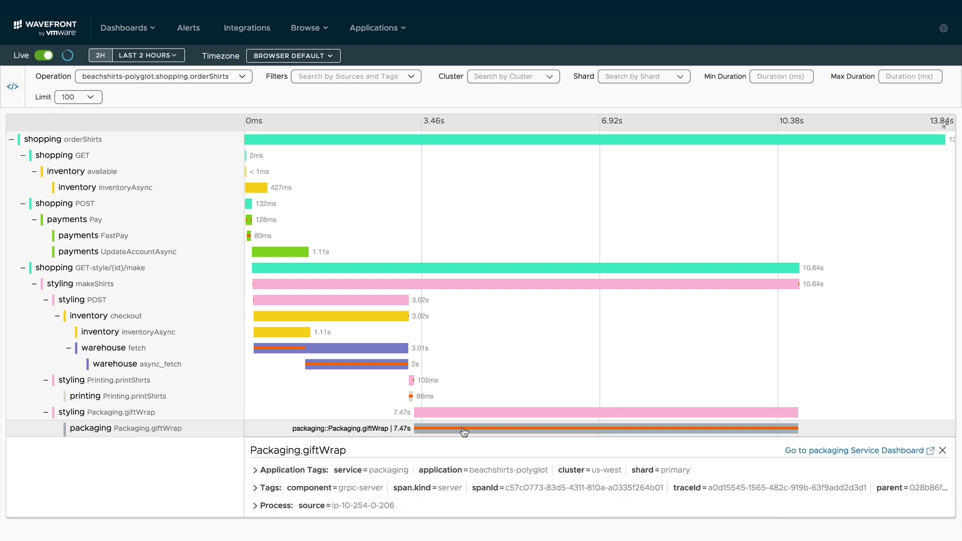
scroll(464, 429, "down", 3)
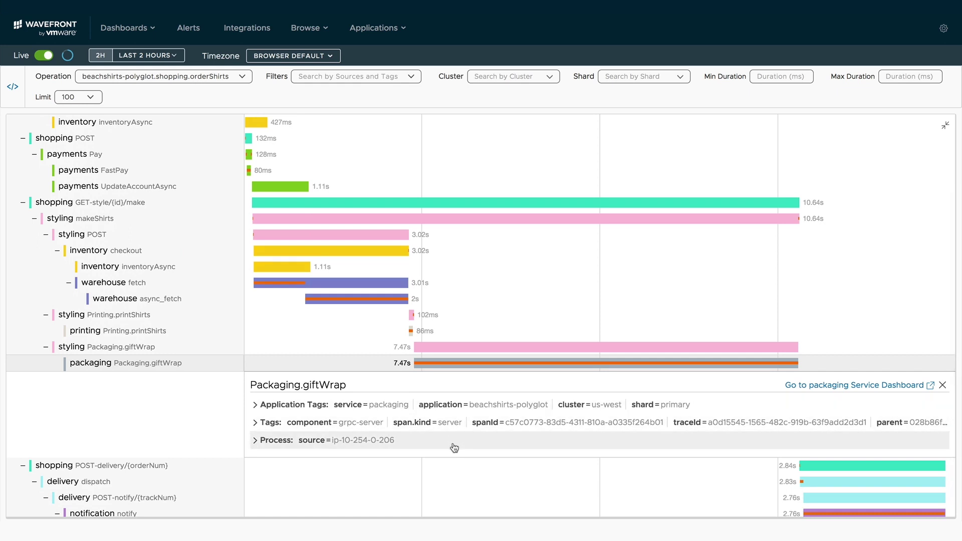
left_click(267, 422)
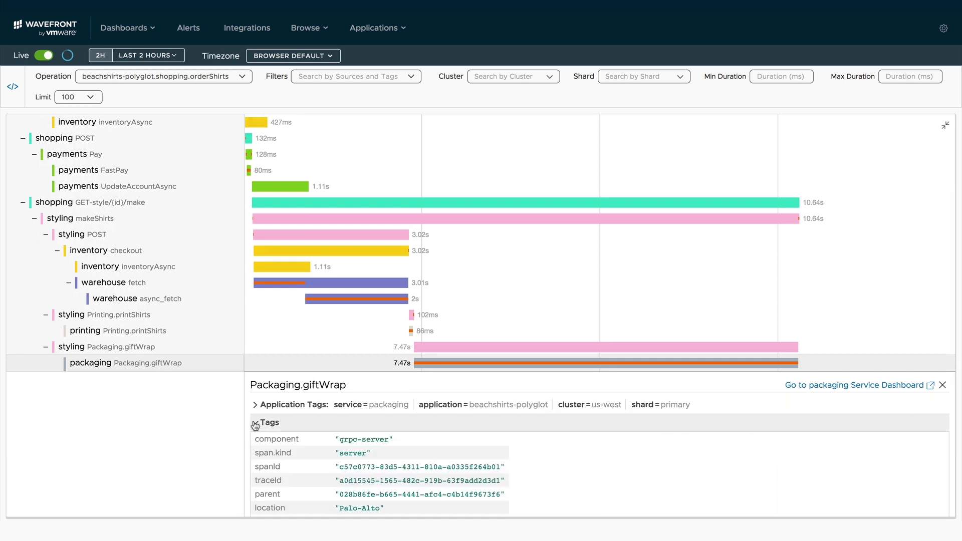
left_click(260, 405)
scroll(458, 460, "down", 5)
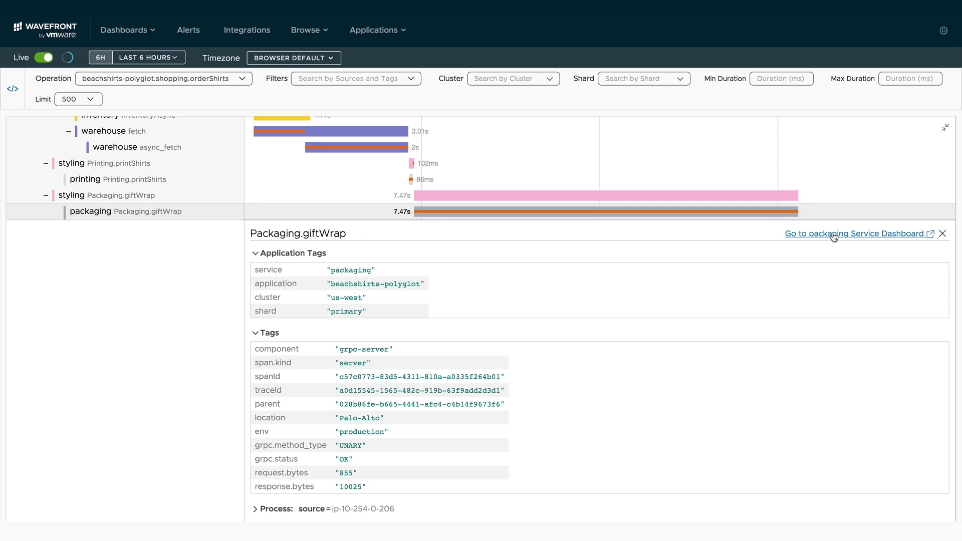
- Close the span details and restore the split traces layout beside the service map
left_click(942, 234)
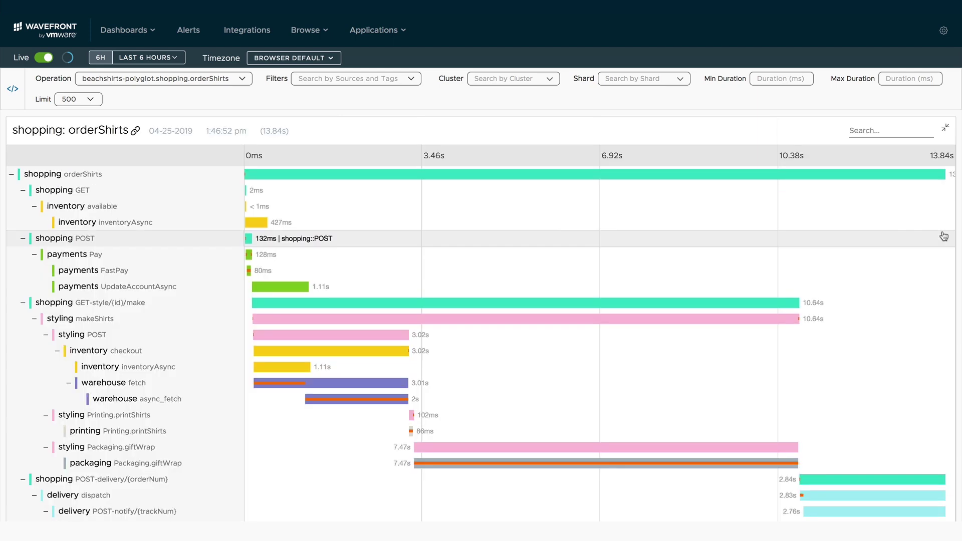
left_click(945, 131)
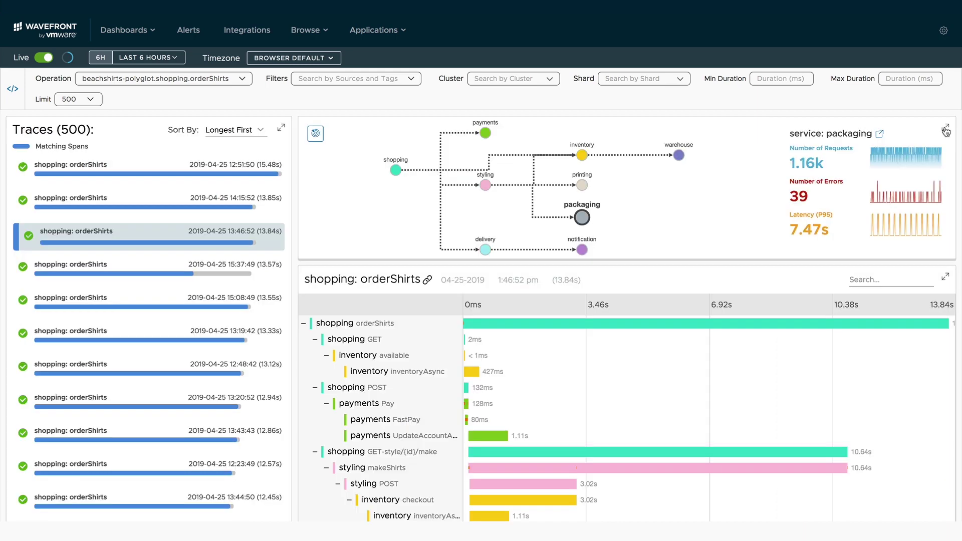